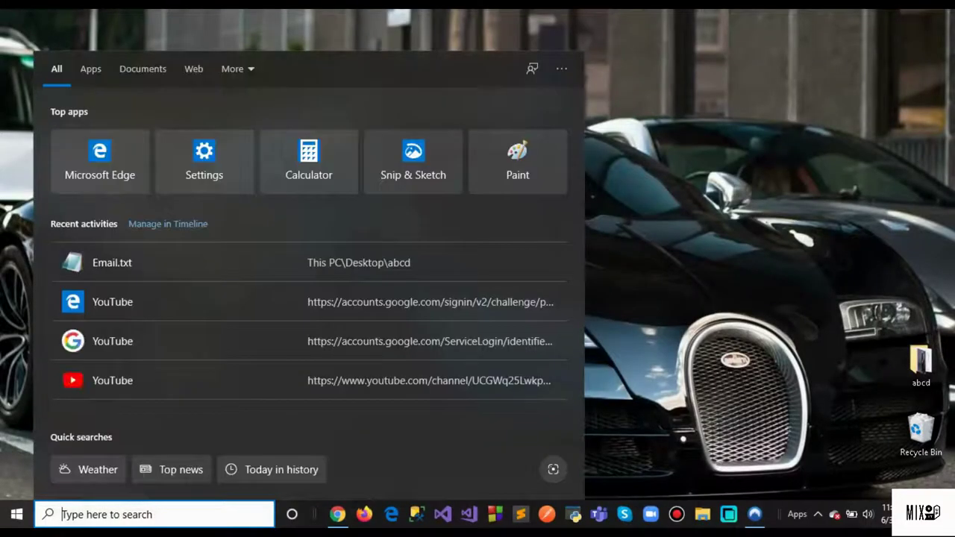
Open the Windows Temp folder by running the command "temp" and maximize its window
text(run)
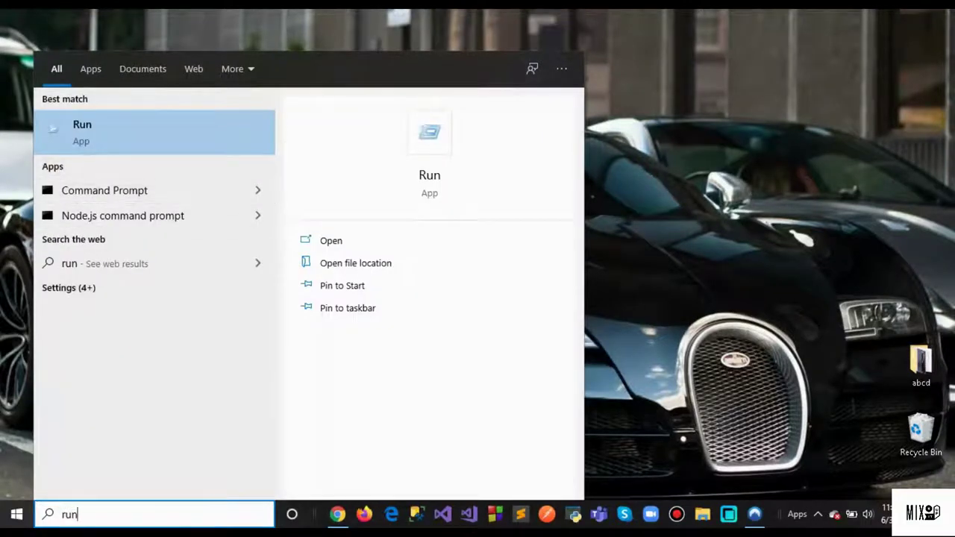
key(Return)
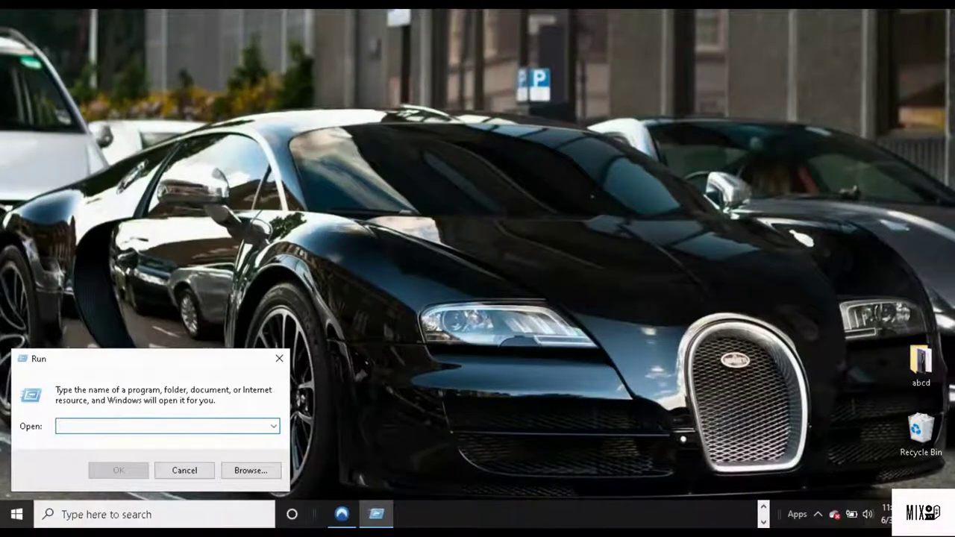
text(temp)
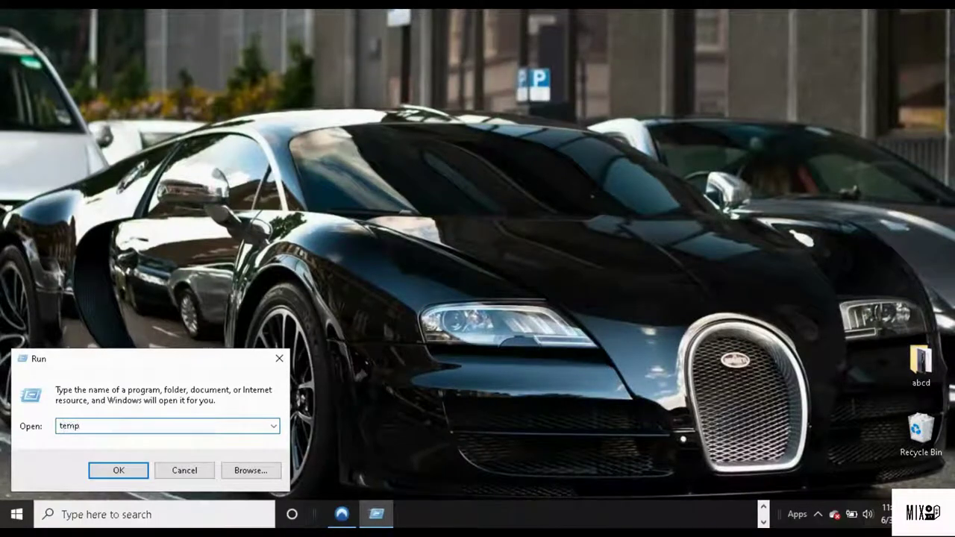
key(Return)
click(261, 284)
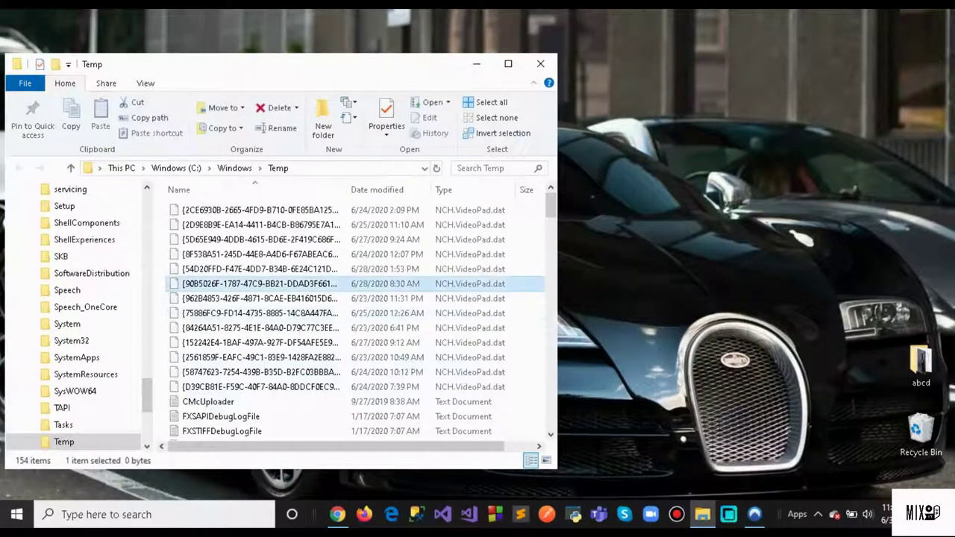
click(508, 64)
Delete all items in the Windows Temp folder, skip the files in use, cancel the remaining deletion and return to the desktop
click(448, 273)
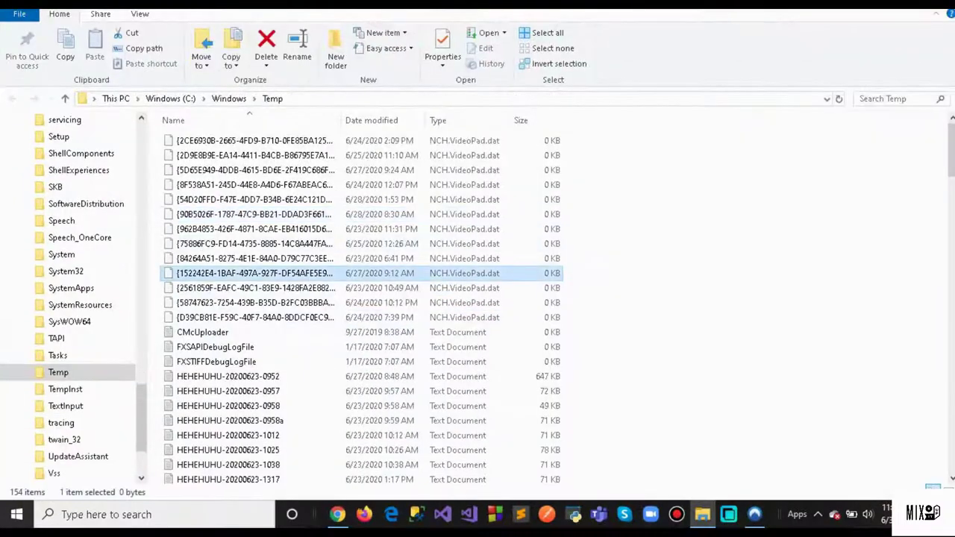
key(ctrl+a)
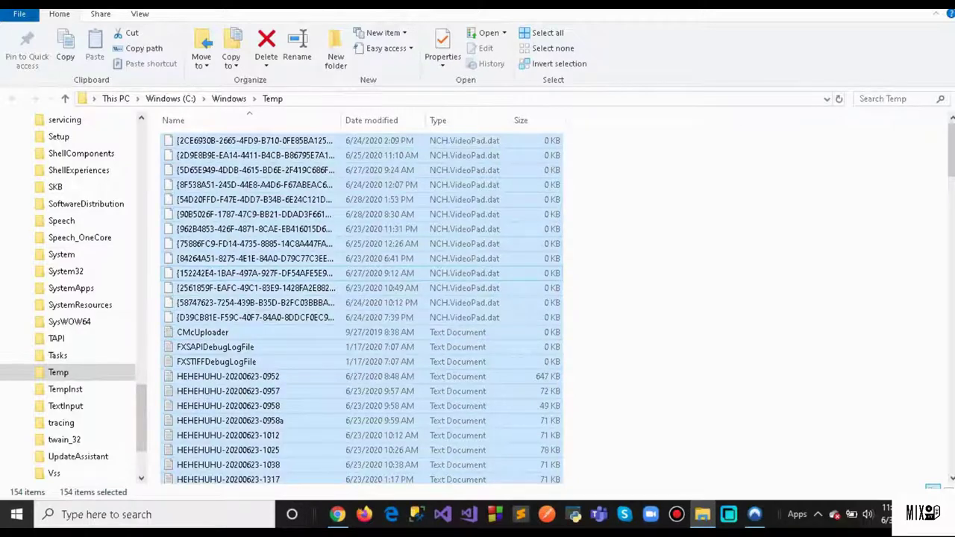
key(Delete)
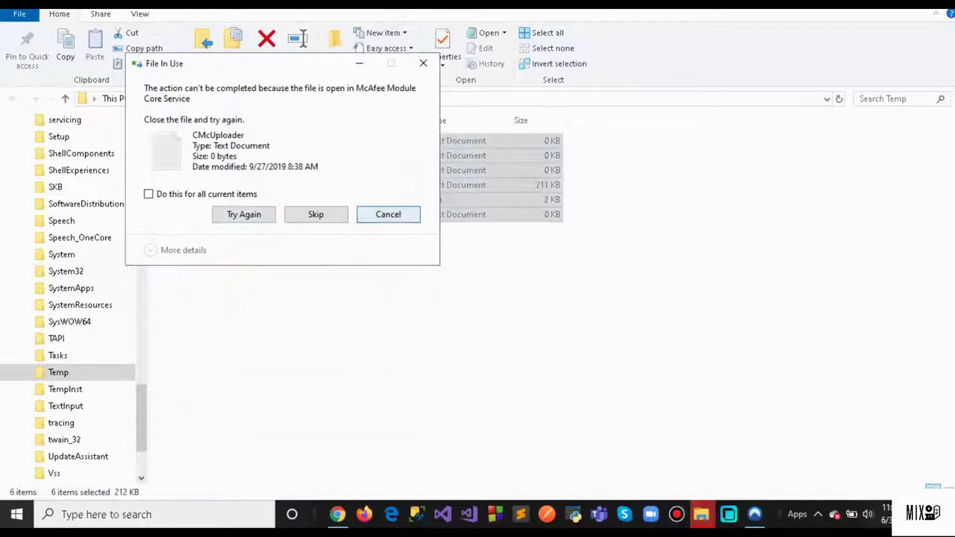
click(315, 214)
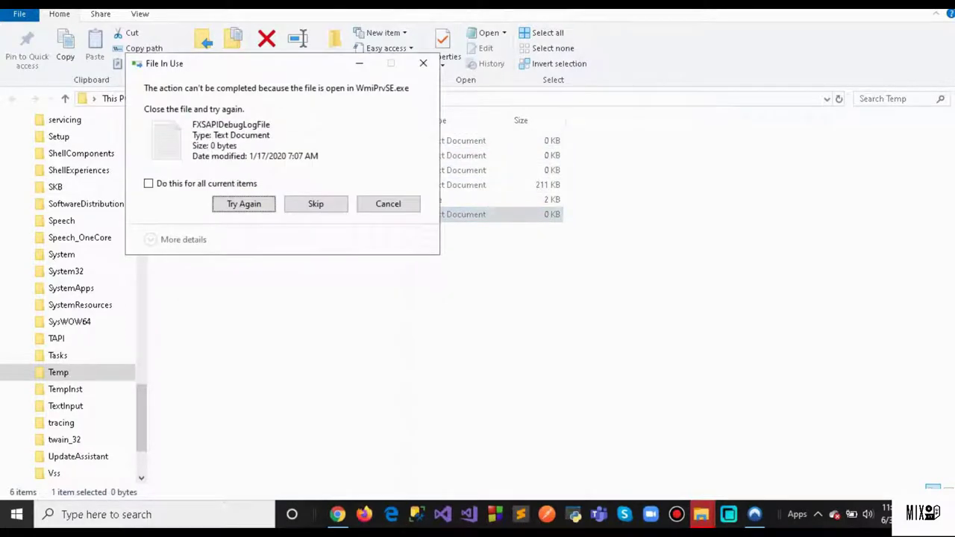
key(Tab)
key(Return)
key(Tab)
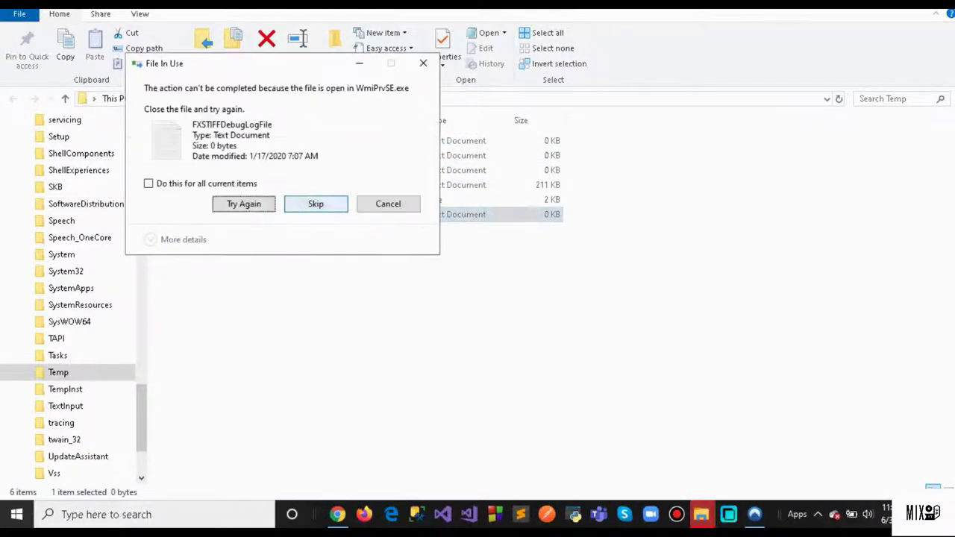
key(Return)
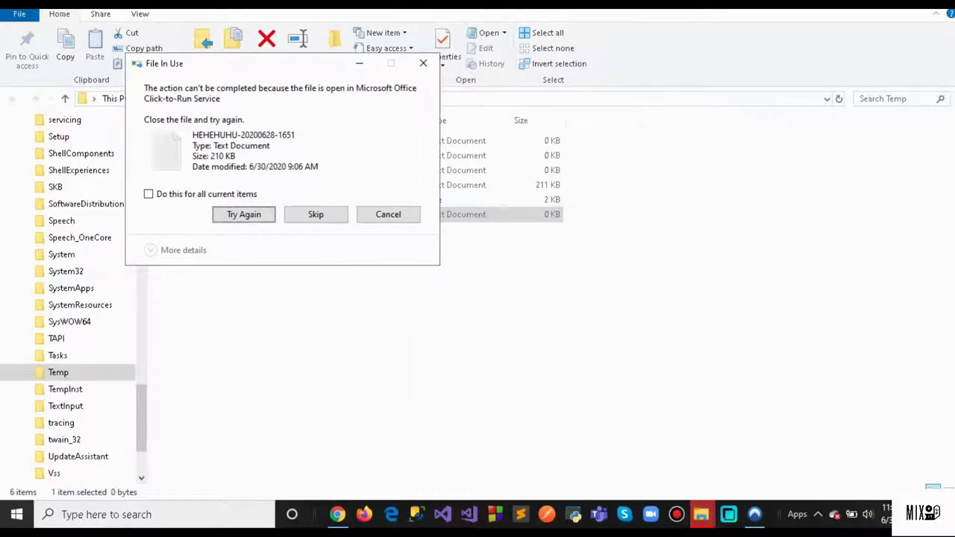
key(Tab)
key(Tab)
key(Return)
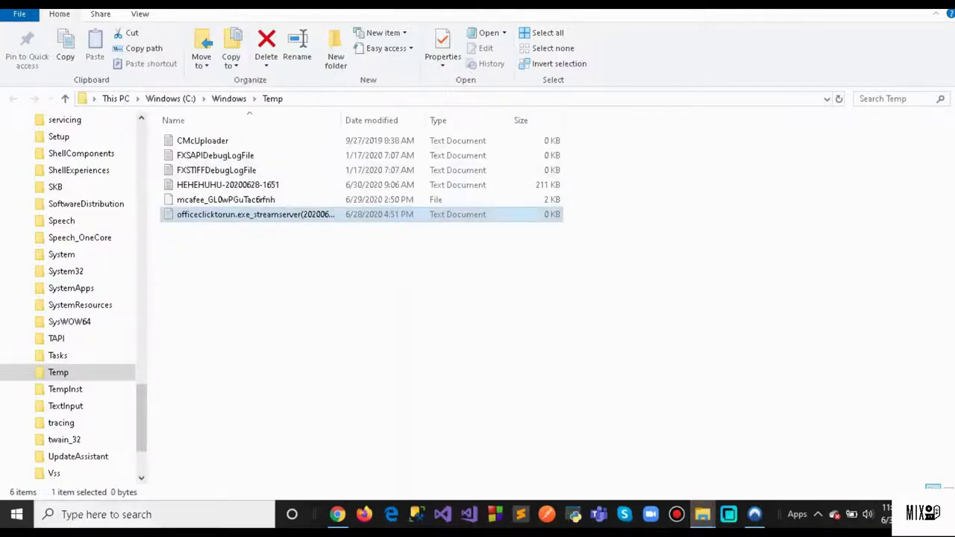
key(super+d)
Open the user's AppData Local Temp folder by running the command "%temp%"
key(super+s)
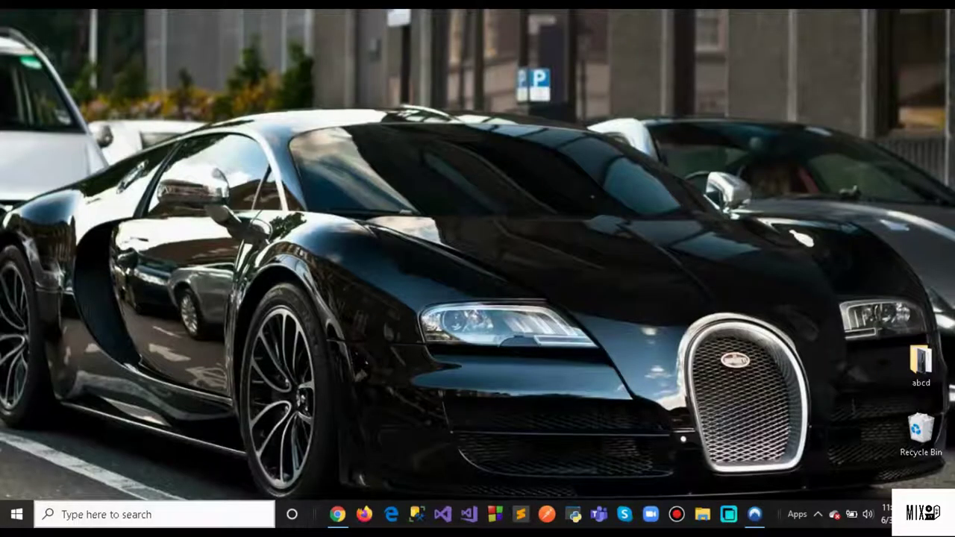
text(run)
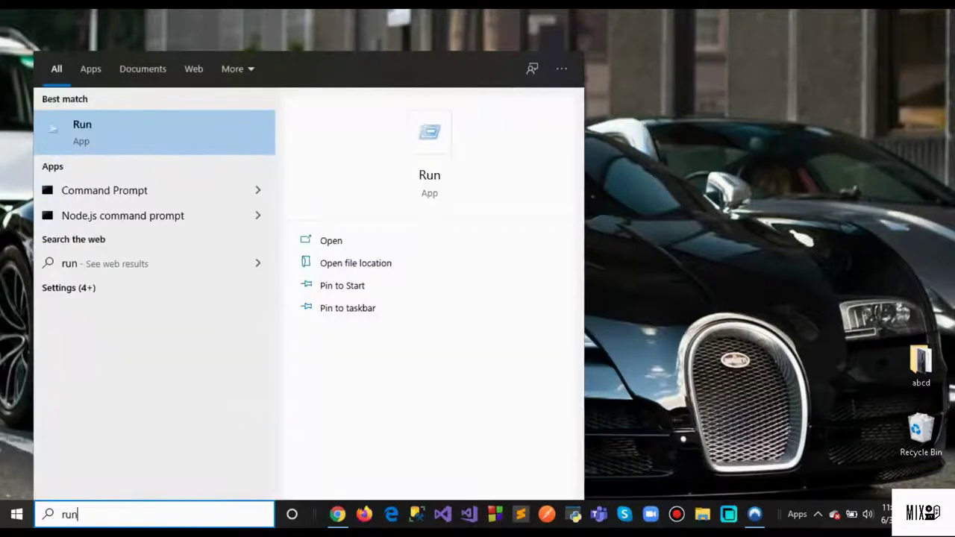
key(Return)
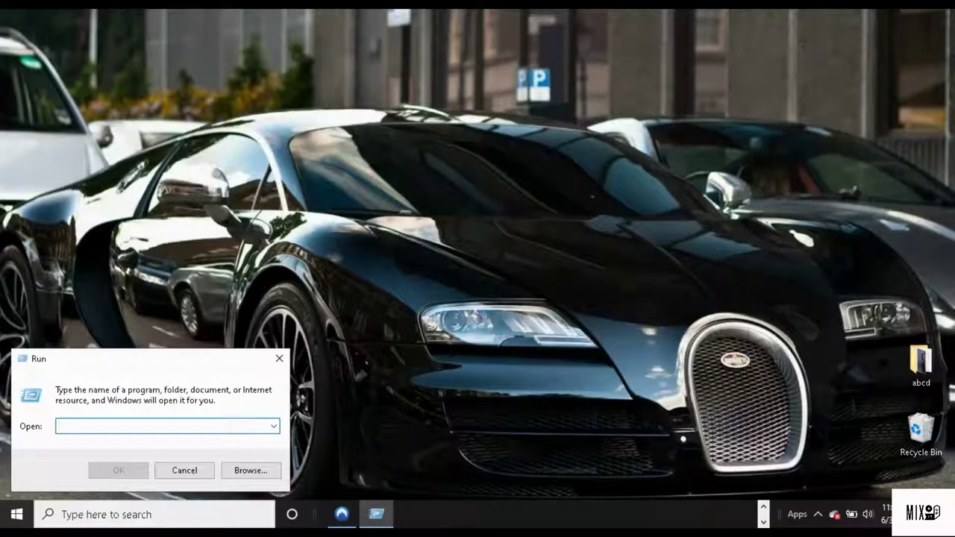
text(%te)
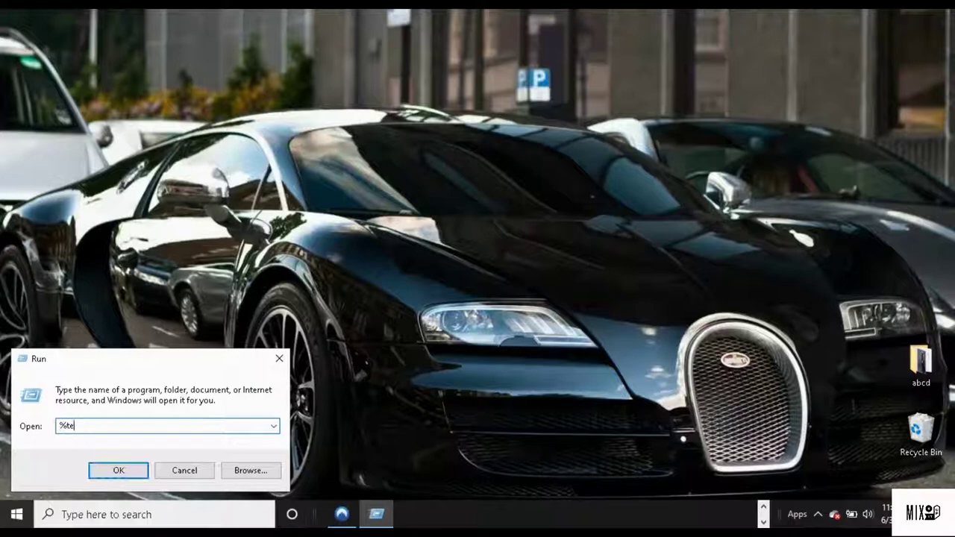
text(mp%)
key(Return)
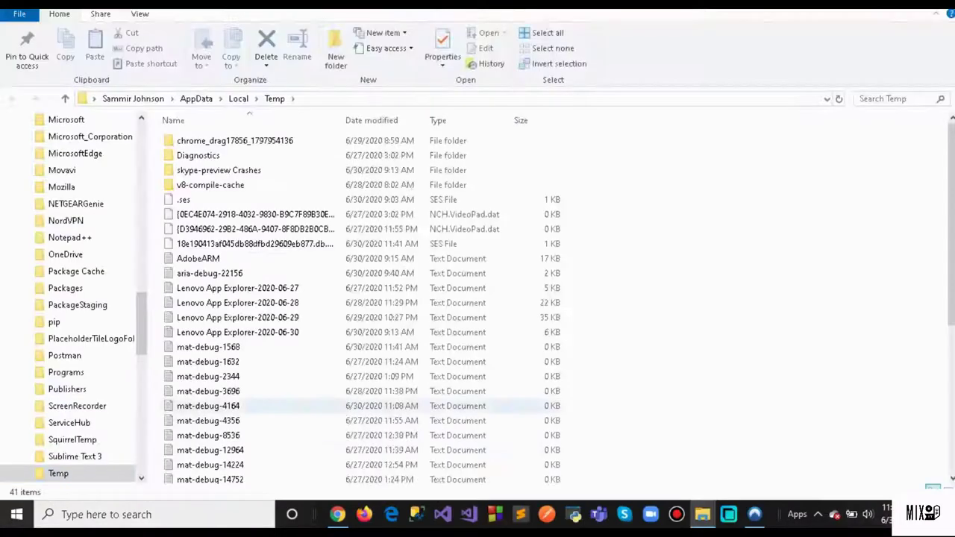
Delete all files and folders in the user's Temp folder and close its window
click(321, 318)
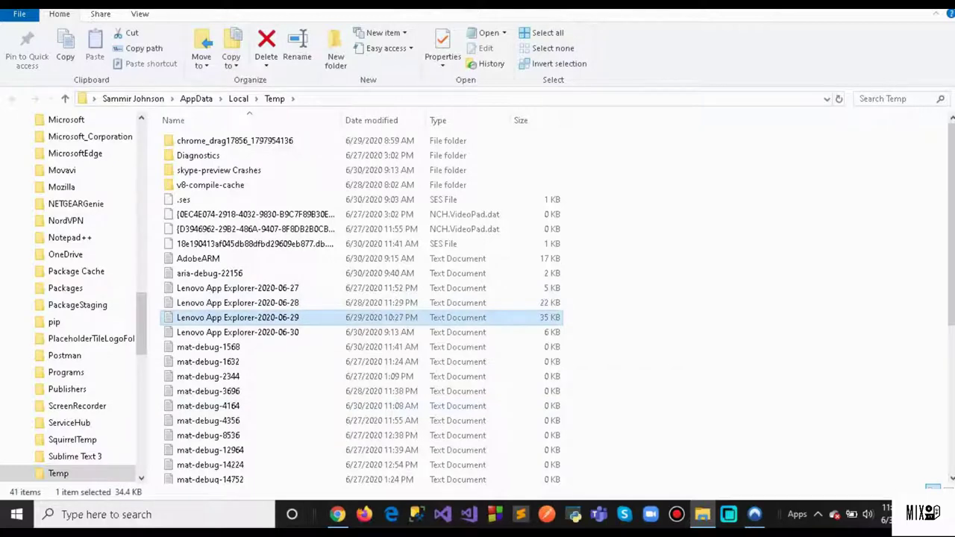
key(ctrl+a)
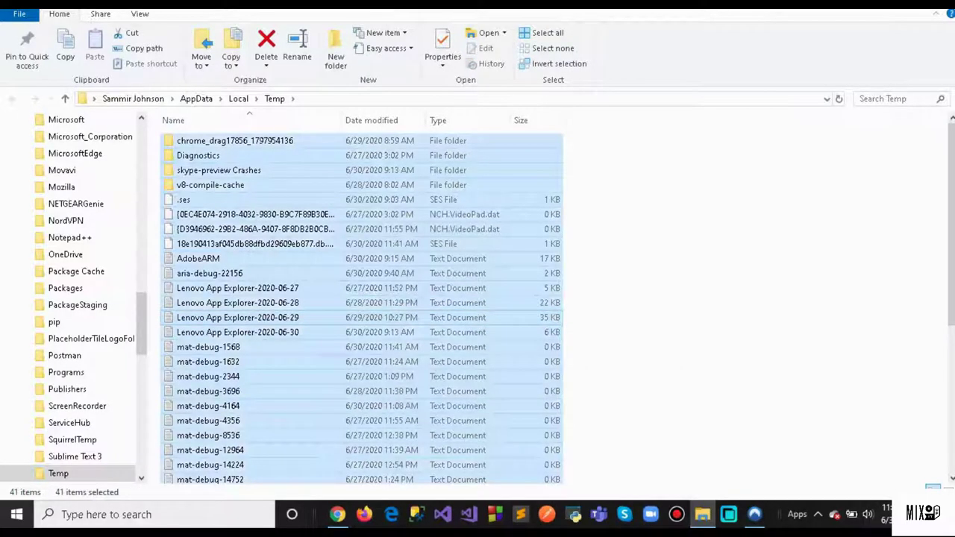
key(Delete)
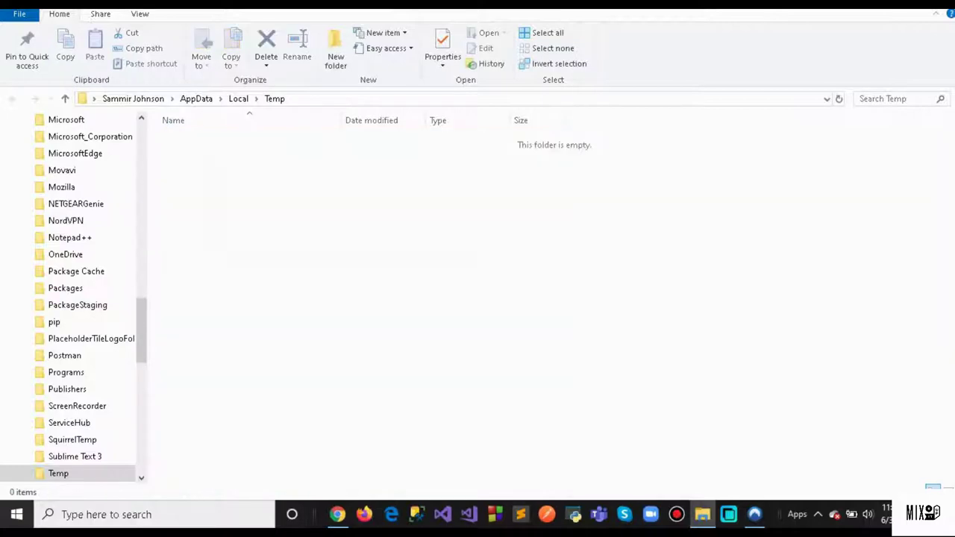
key(alt+F4)
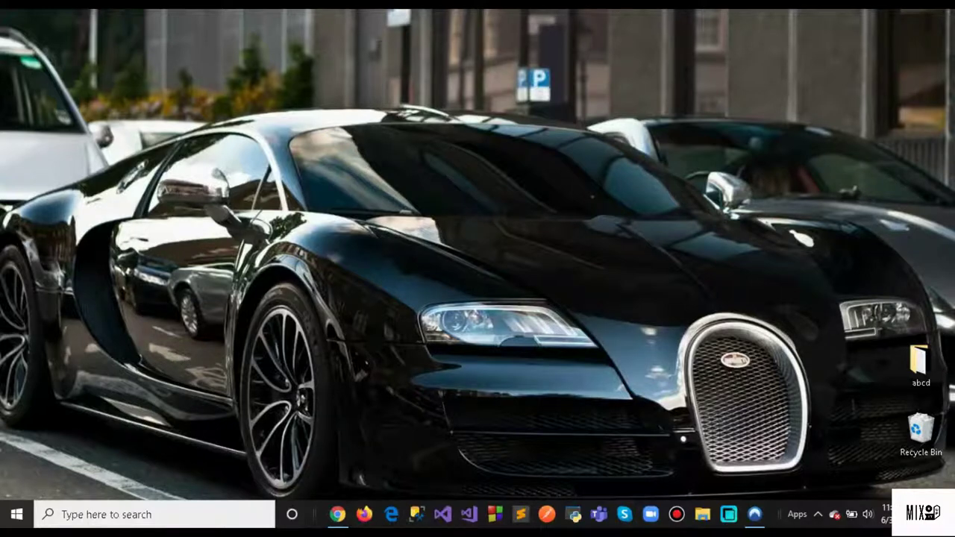
Optimize the Windows (C:) drive with Defragment and Optimize Drives and close the tool
key(super+s)
text(de)
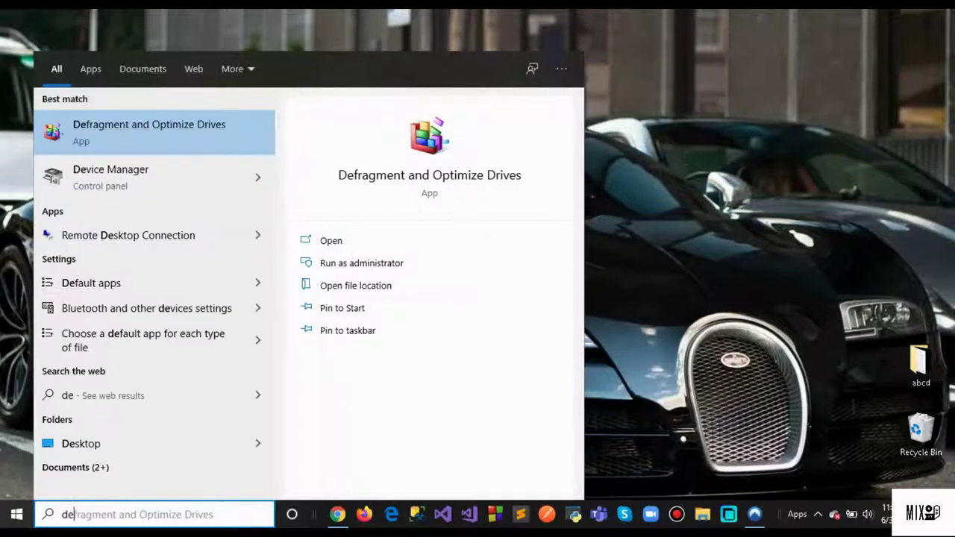
key(Return)
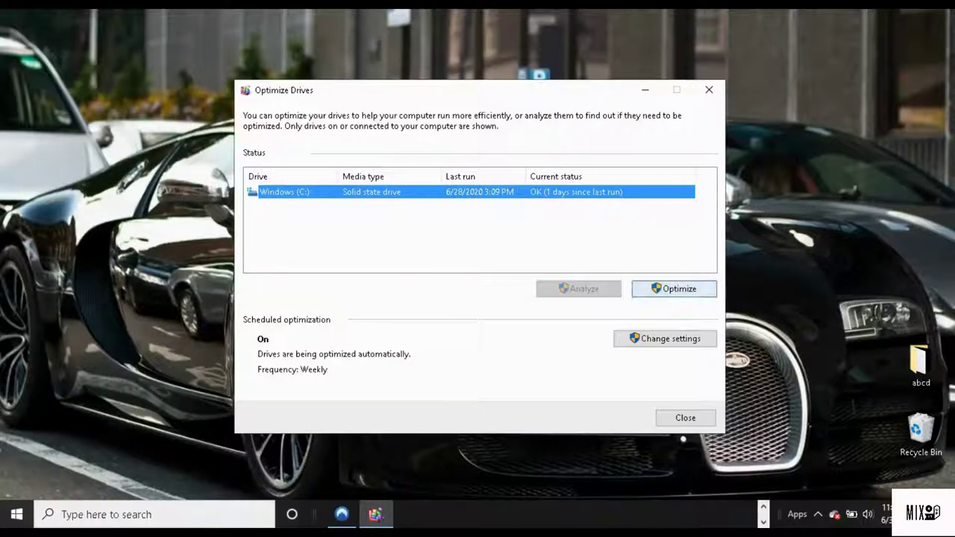
click(674, 288)
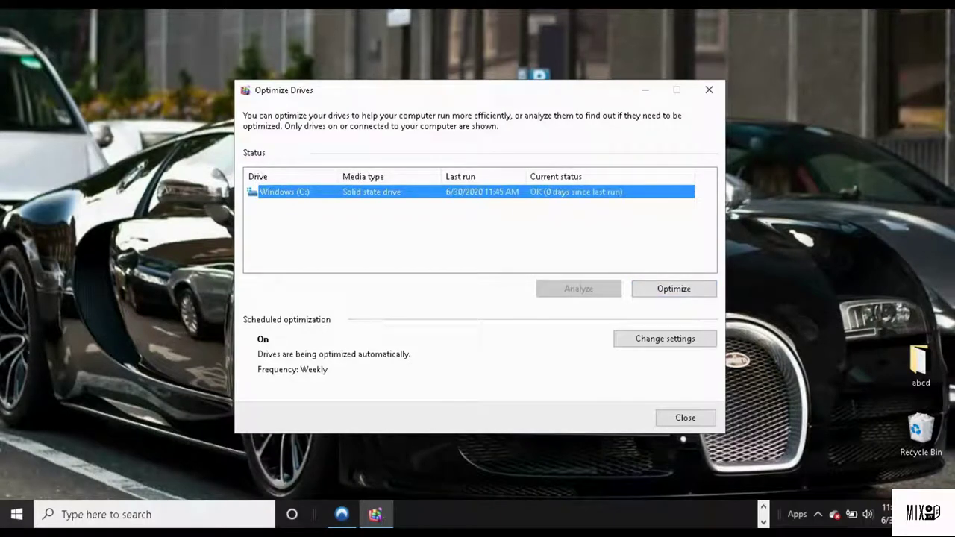
click(708, 90)
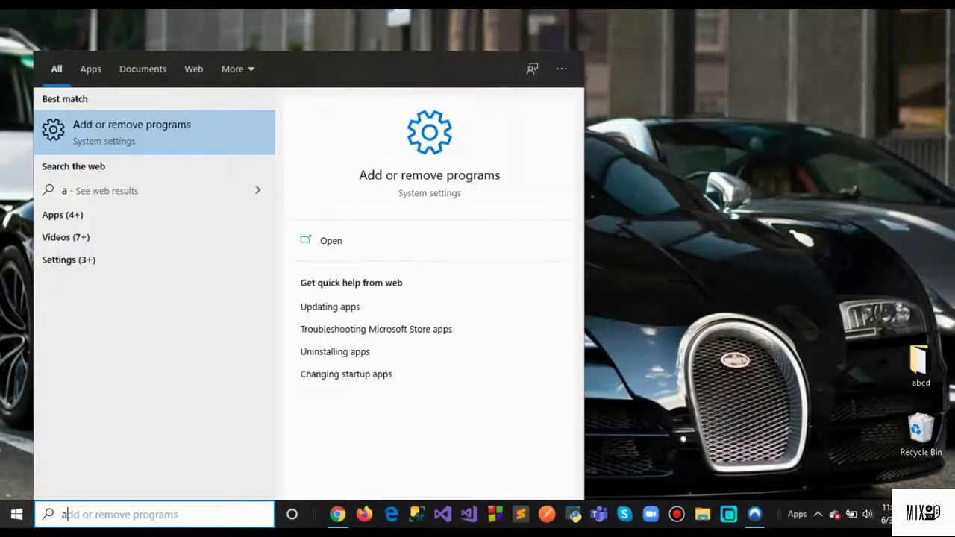
Open the Add or remove programs settings and look through the whole list of installed apps for unneeded ones
key(Return)
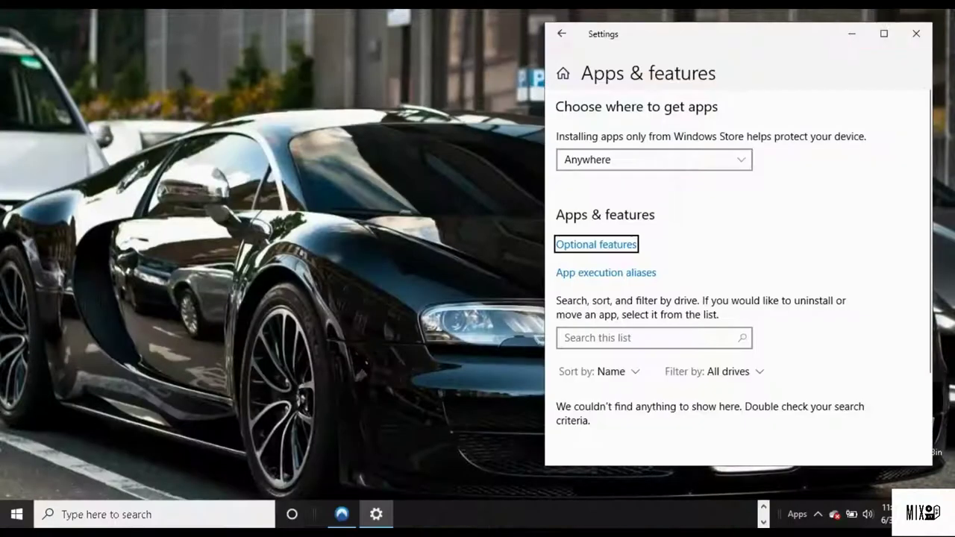
scroll(737, 299, down, 7)
scroll(737, 299, up, 7)
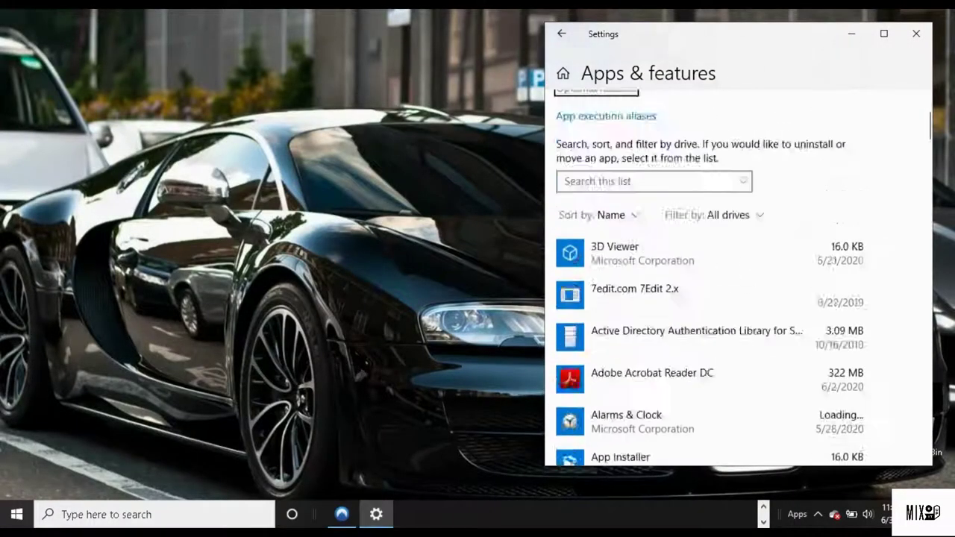
scroll(742, 268, down, 10)
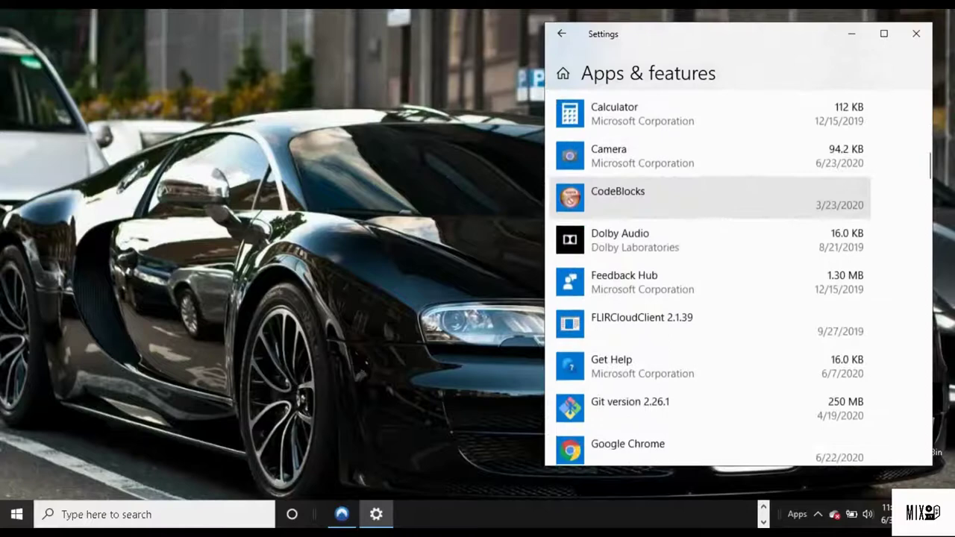
scroll(742, 268, down, 9)
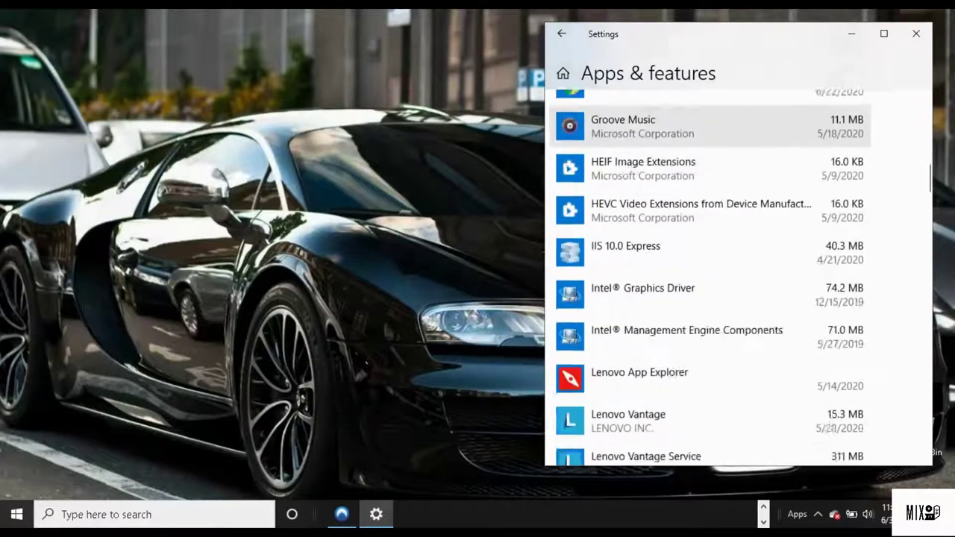
scroll(709, 256, down, 12)
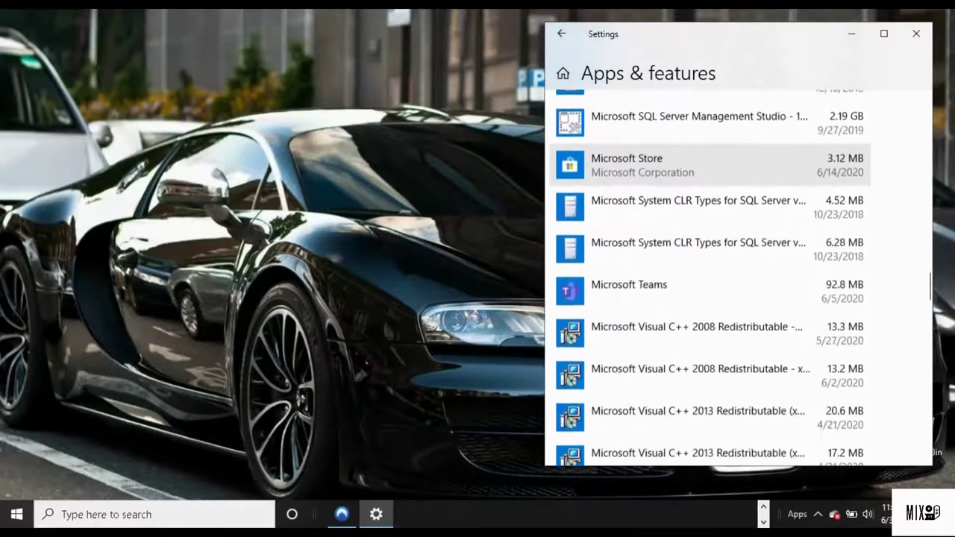
scroll(709, 258, down, 10)
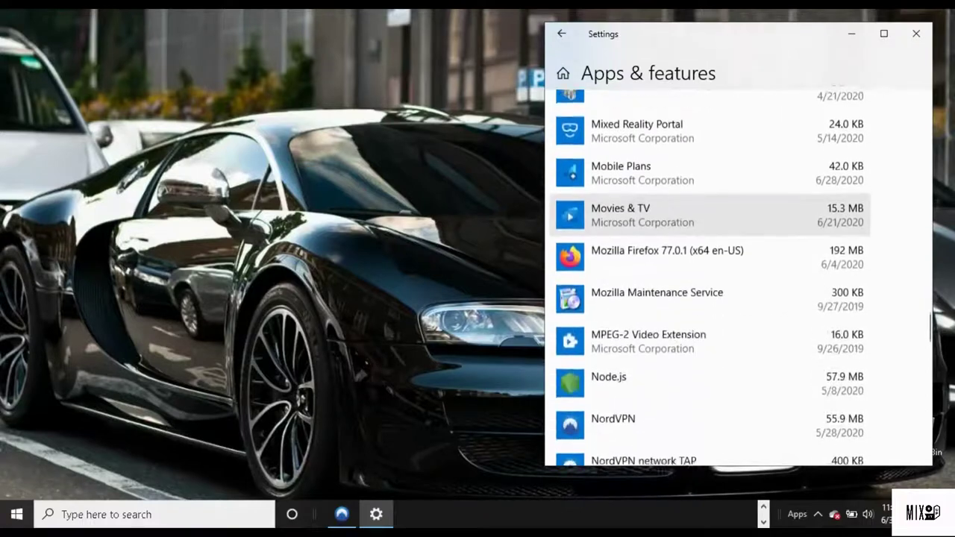
scroll(660, 269, up, 20)
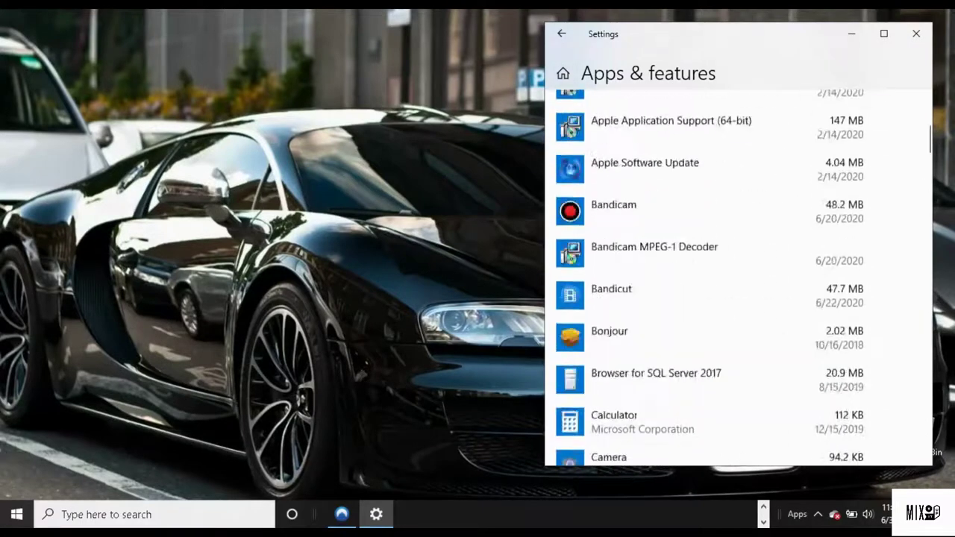
scroll(739, 298, down, 20)
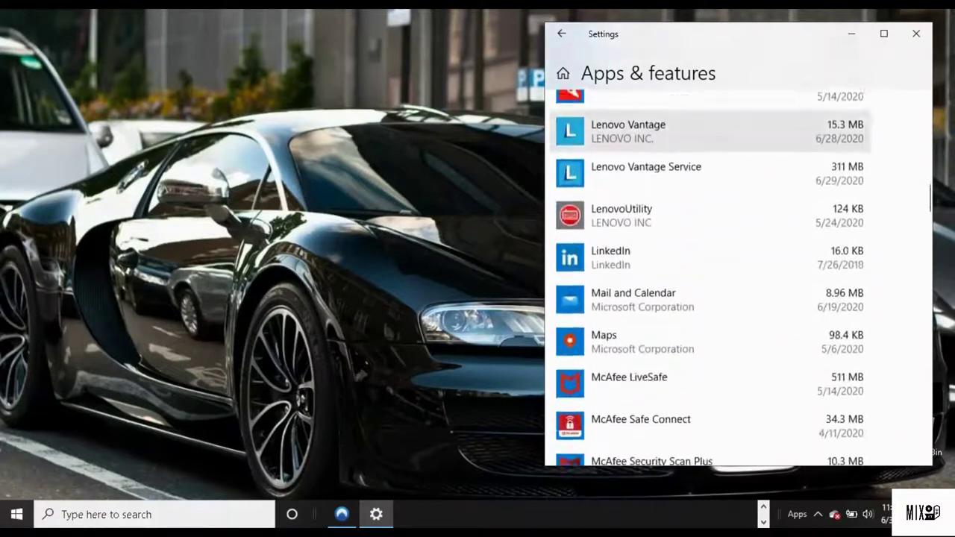
scroll(746, 283, down, 5)
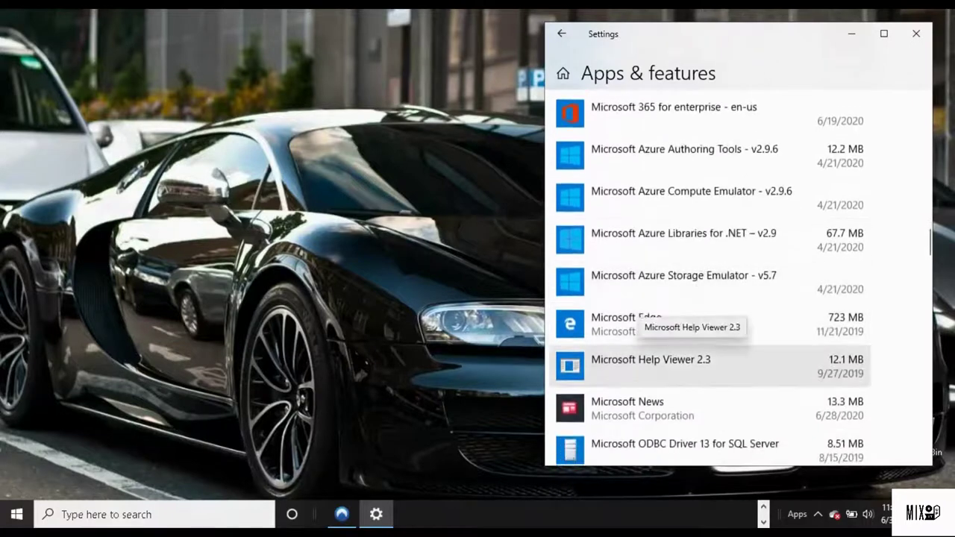
scroll(739, 269, down, 20)
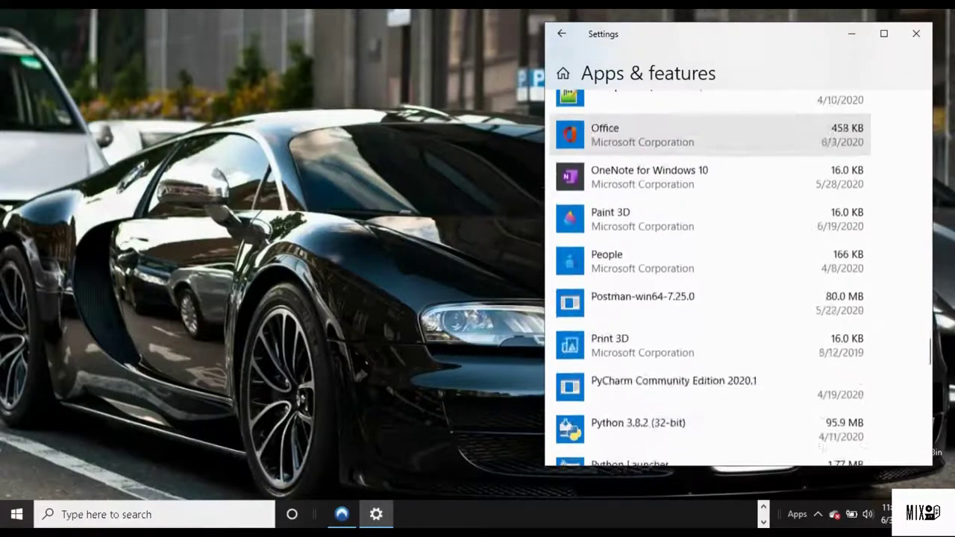
scroll(738, 269, down, 15)
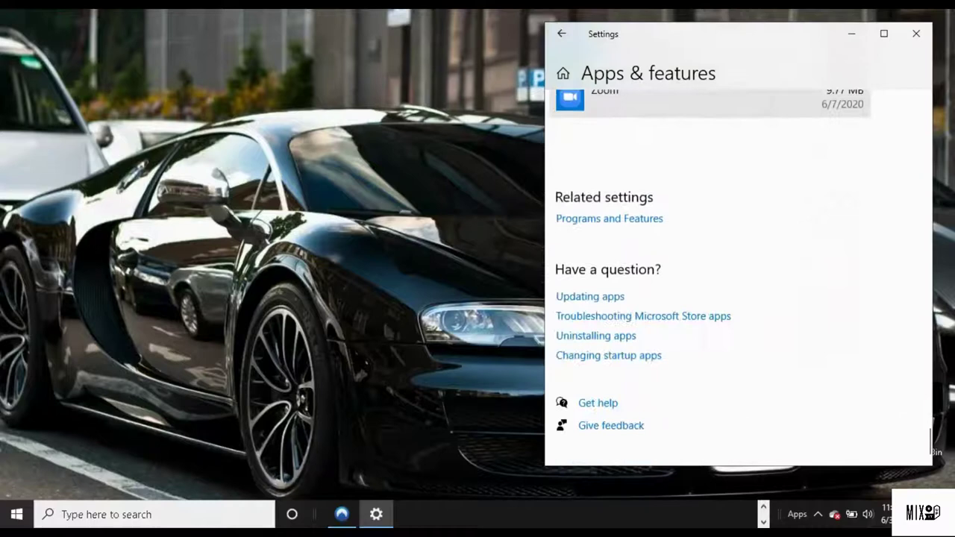
Close the Settings window and open Disk Cleanup for the Windows (C:) drive
click(916, 33)
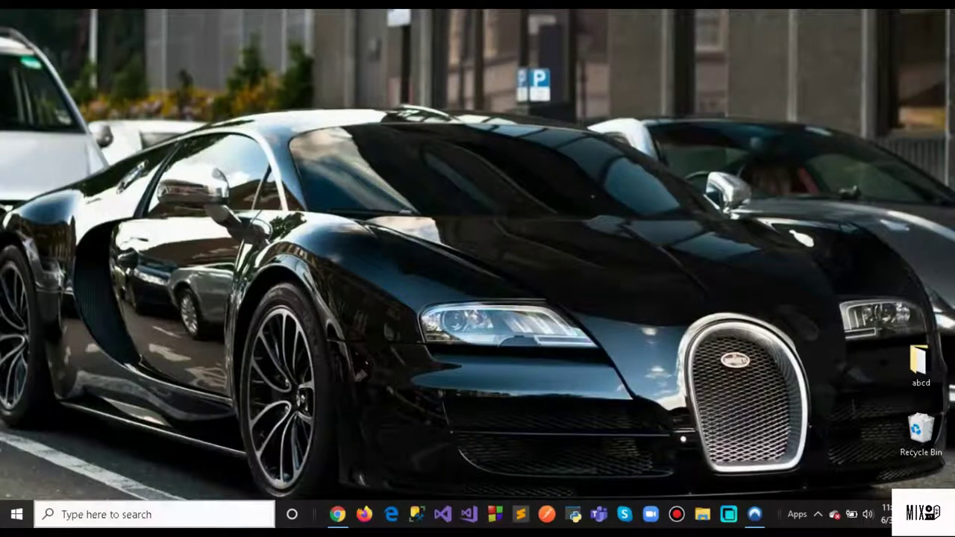
click(154, 515)
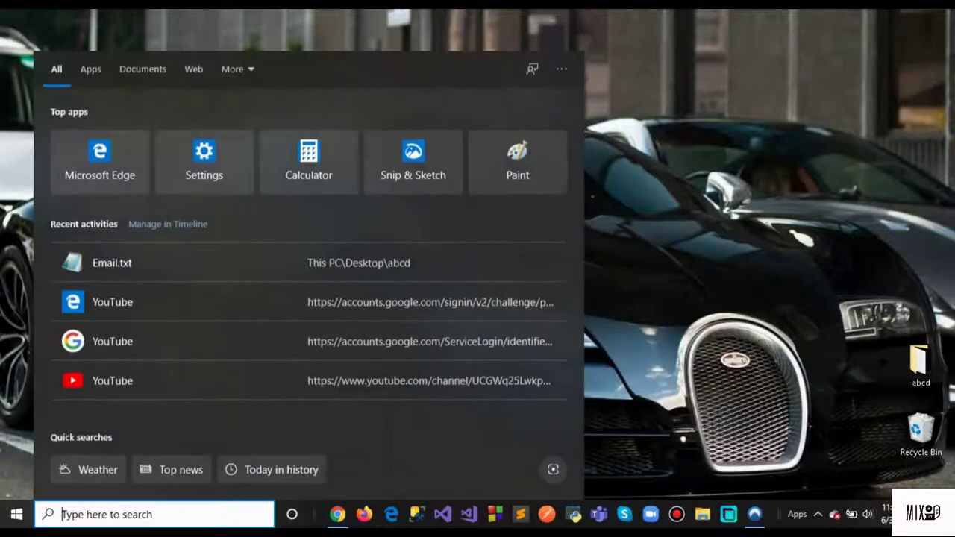
text(disk)
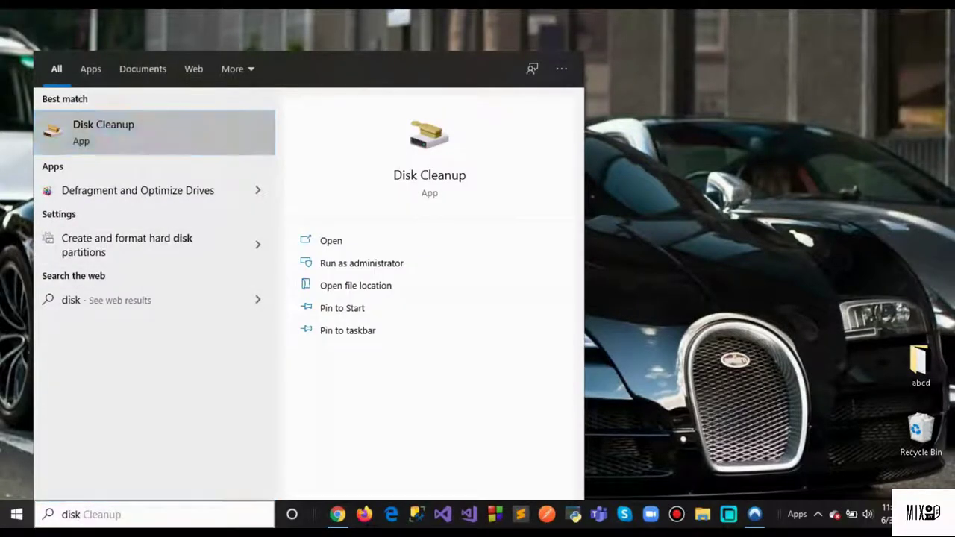
key(Return)
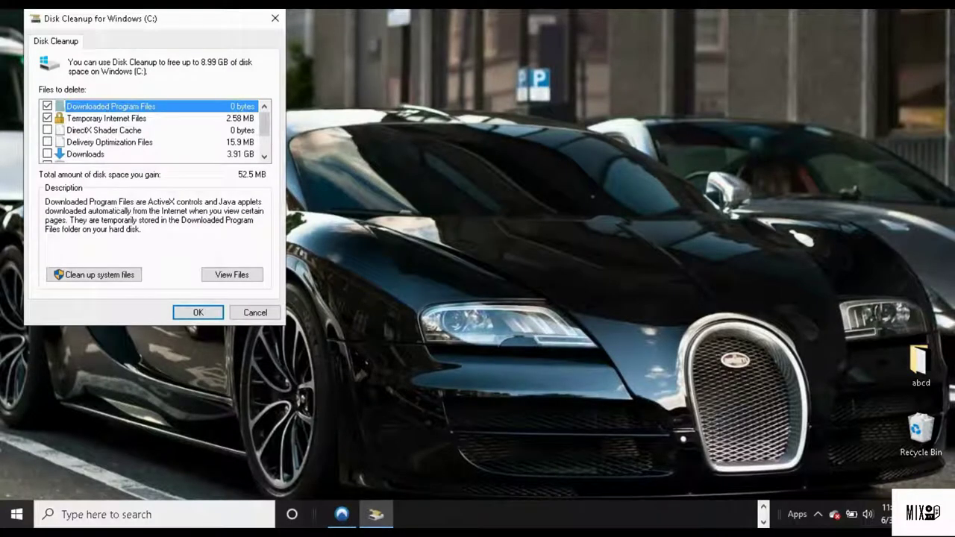
Add DirectX Shader Cache, Delivery Optimization Files, Downloads, Recycle Bin and Temporary files to the cleanup selection and permanently delete all selected files
click(104, 130)
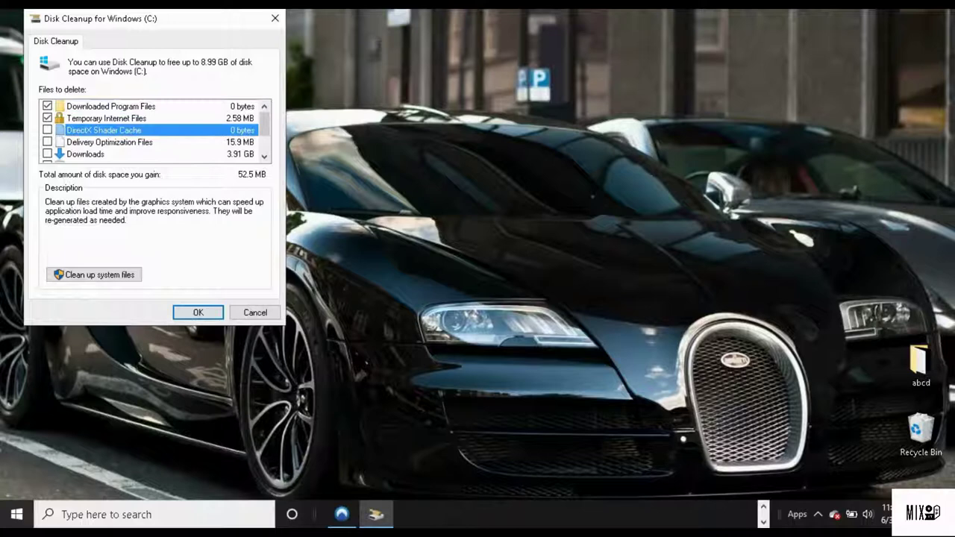
key(space)
click(48, 142)
click(48, 153)
scroll(149, 130, down, 1)
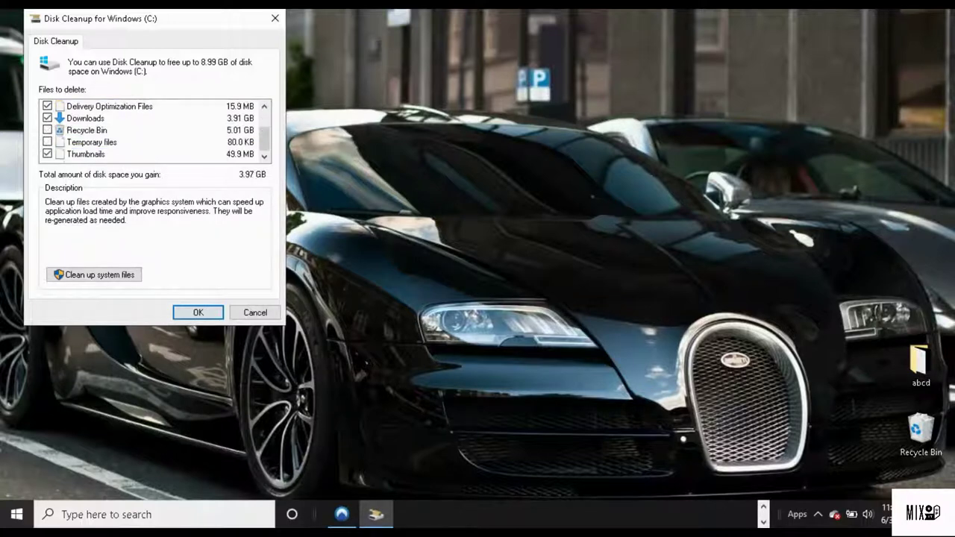
click(47, 130)
click(47, 142)
key(Return)
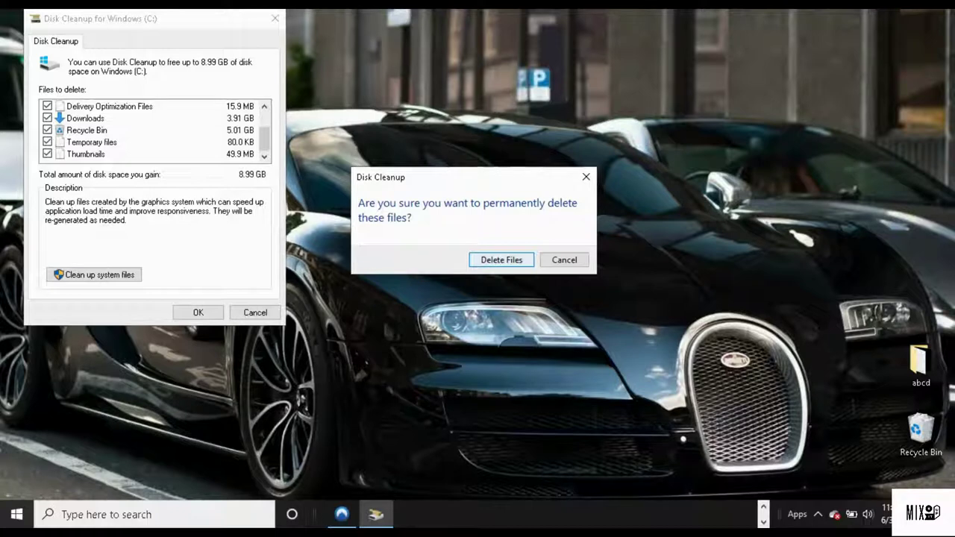
key(Return)
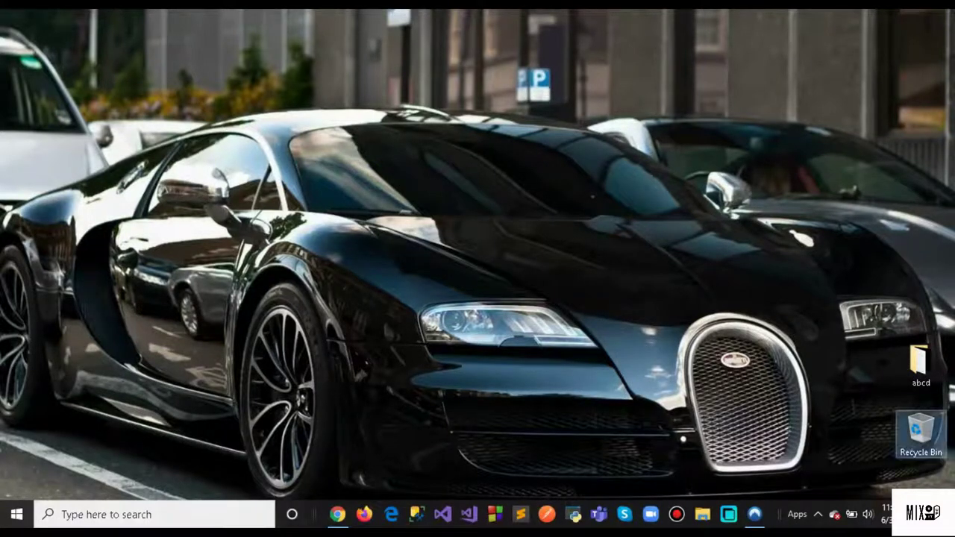
Open the Recycle Bin to check whether any deleted files are left and close its window
double_click(921, 431)
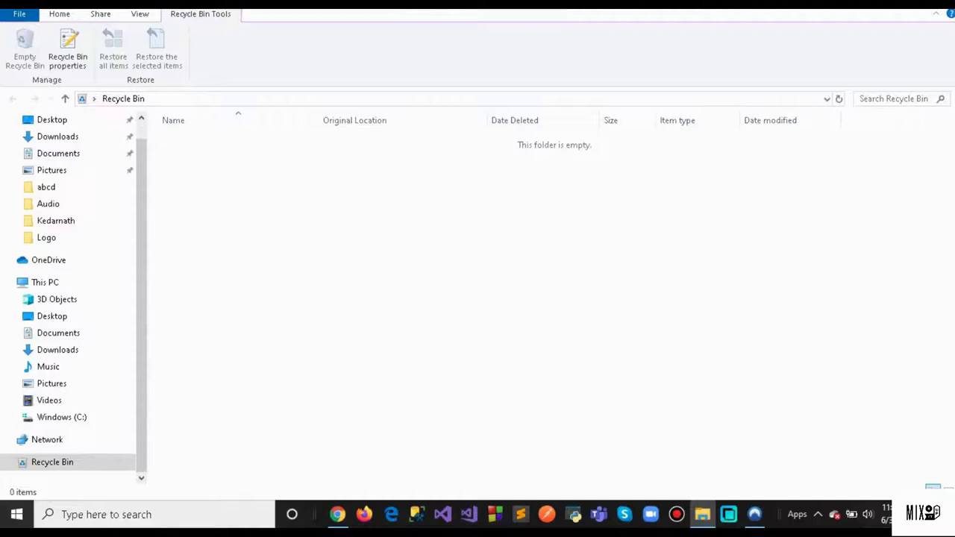
key(alt+F4)
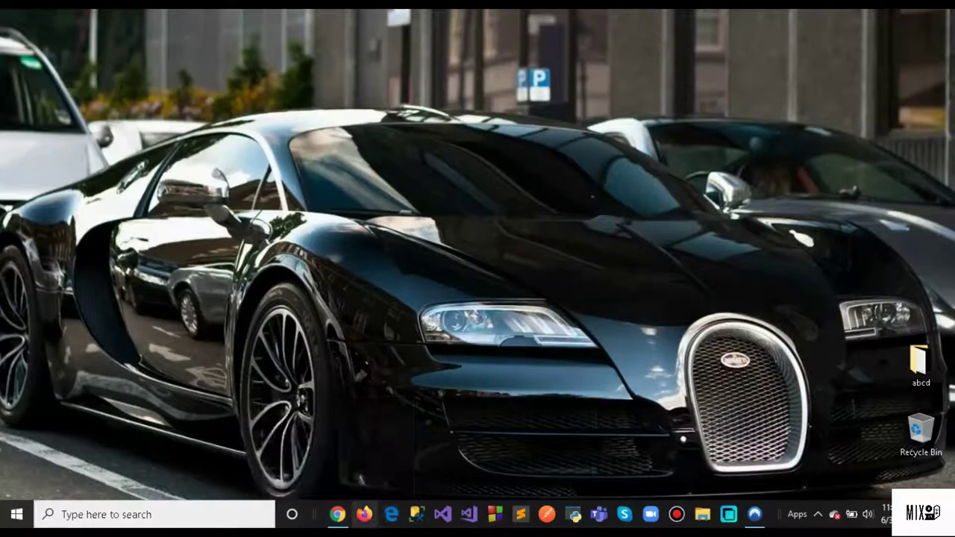
Switch to Chrome, view the recently closed pages in its browsing history list and minimize the browser
click(337, 514)
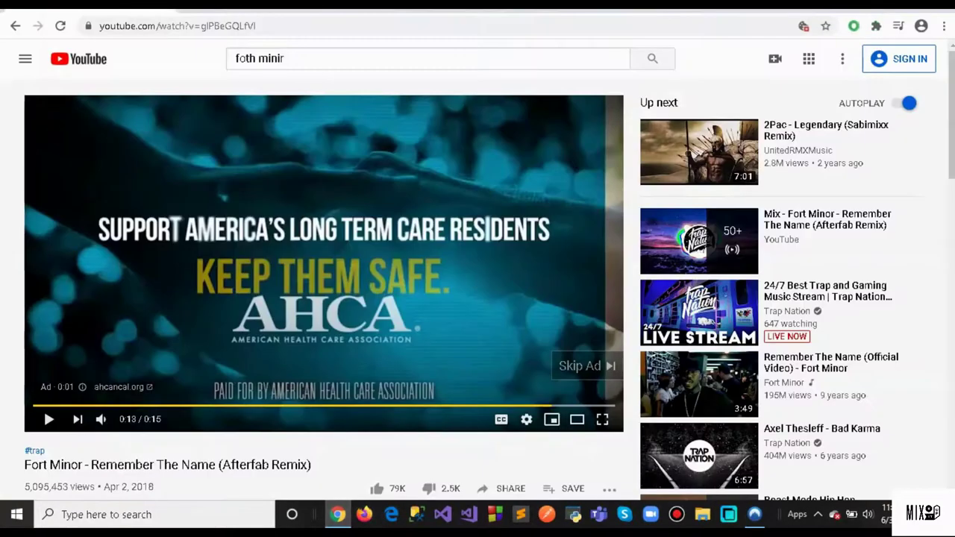
click(944, 25)
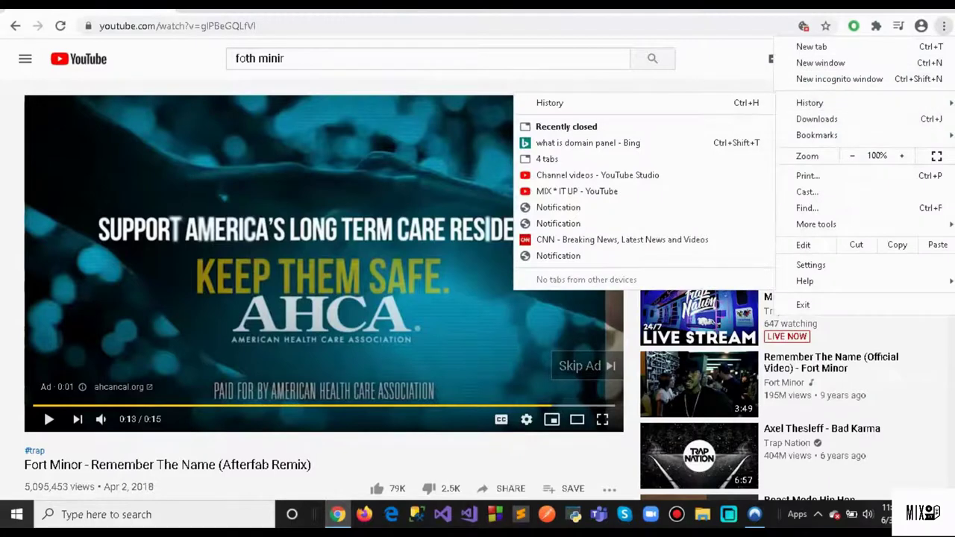
click(874, 9)
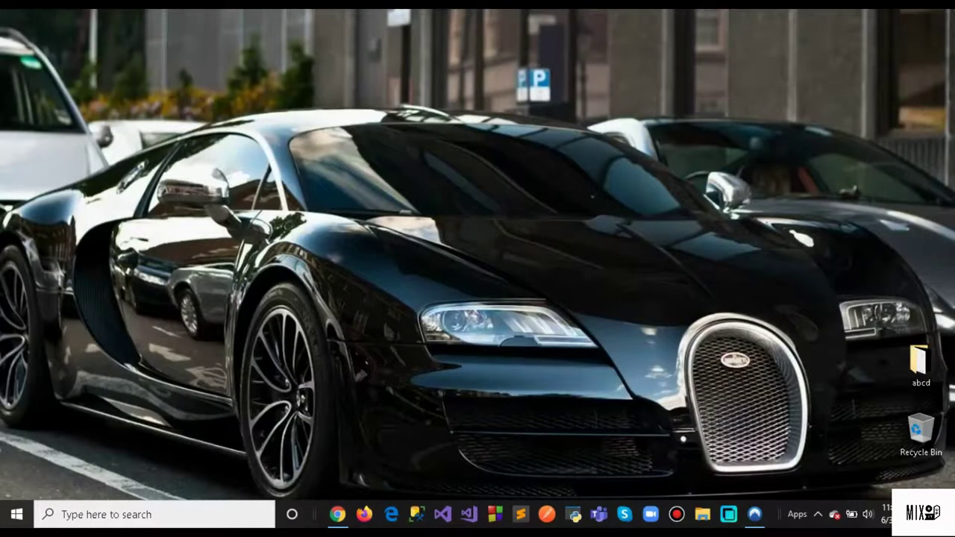